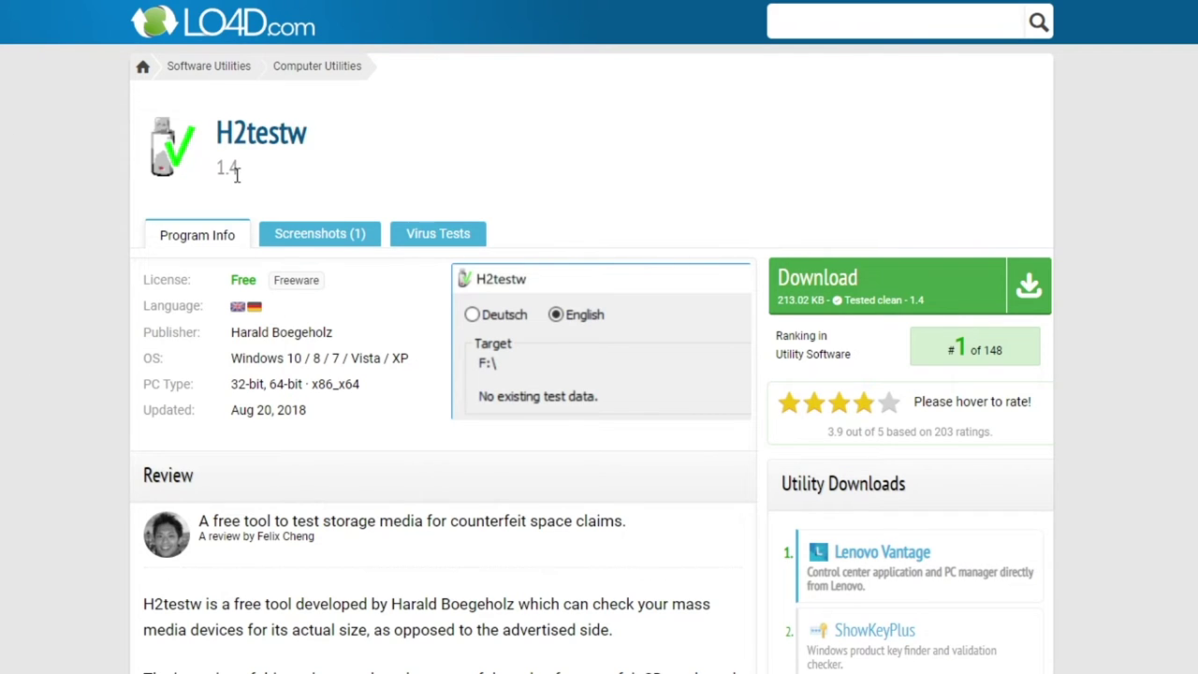
Step: Download the H2testw 1.4 ZIP from the LO4D.com US mirror
left_click_drag(225, 174, 249, 184)
left_click(357, 182)
left_click(891, 292)
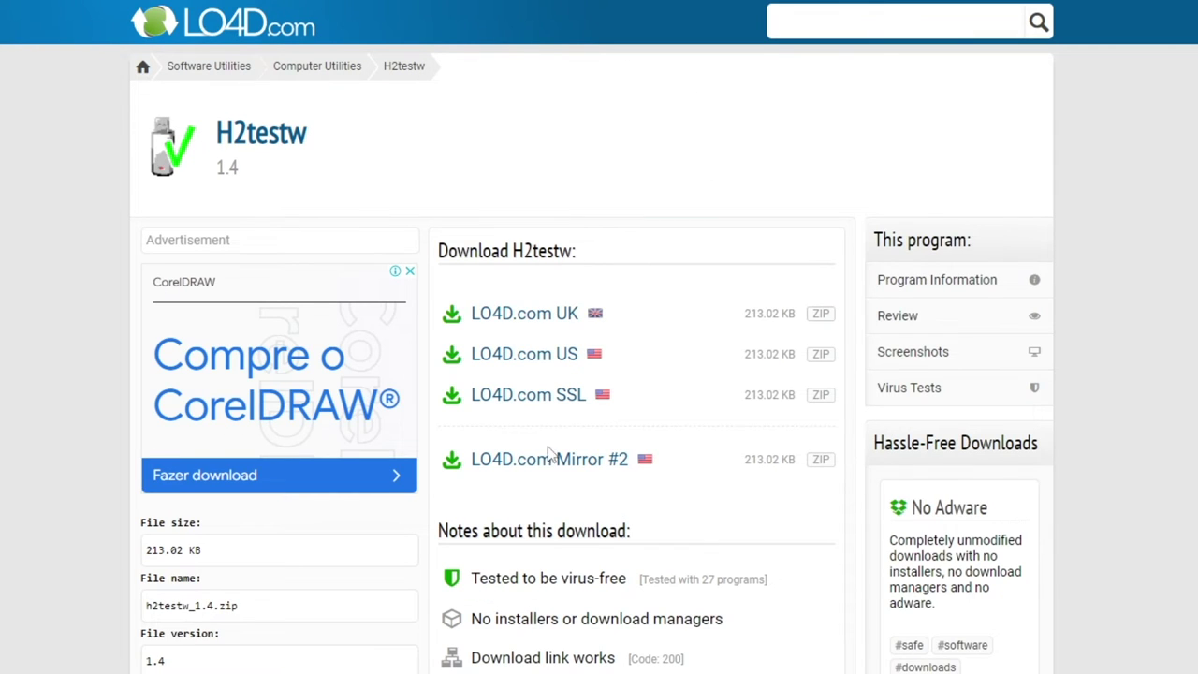
left_click(552, 356)
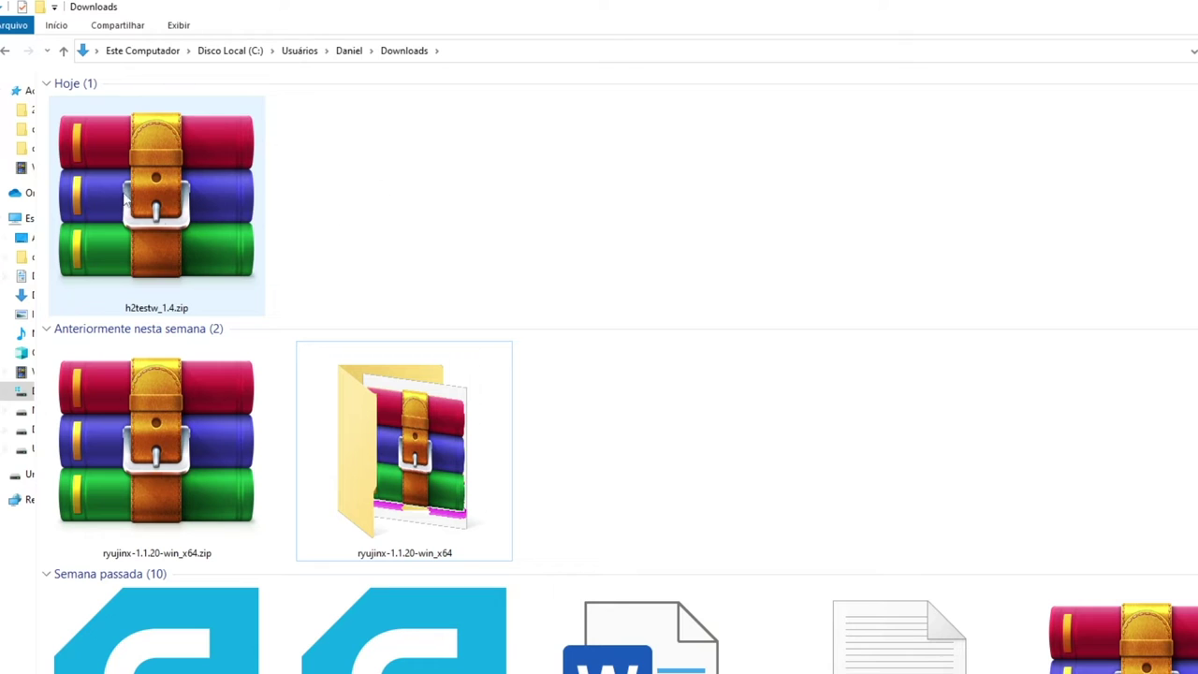
Step: Extract h2testw_1.4.zip into its own h2testw_1.4 folder in Downloads and open that folder
right_click(196, 159)
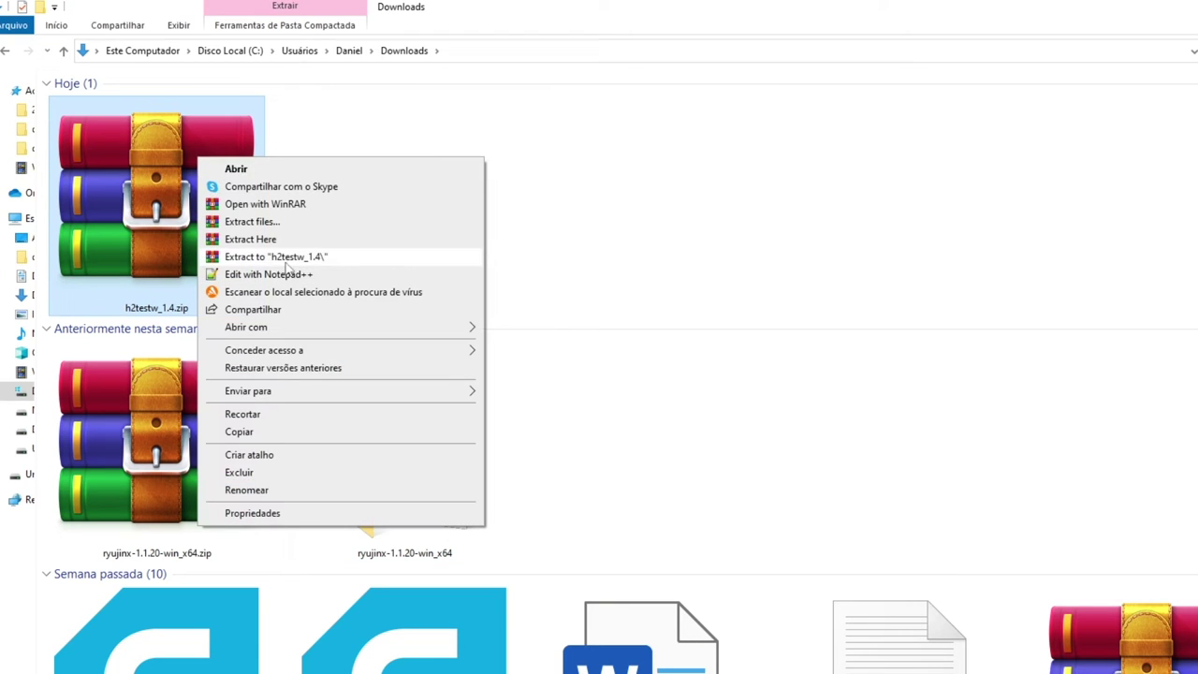
left_click(321, 258)
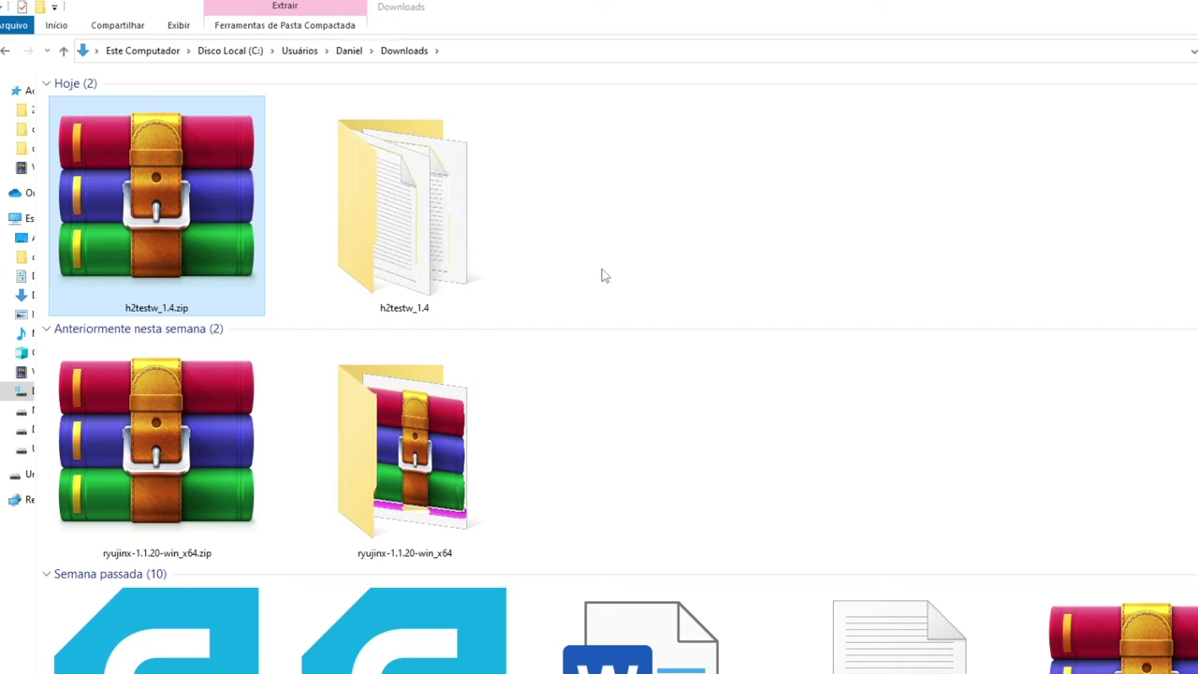
double_click(388, 225)
left_click_drag(511, 342, 131, 240)
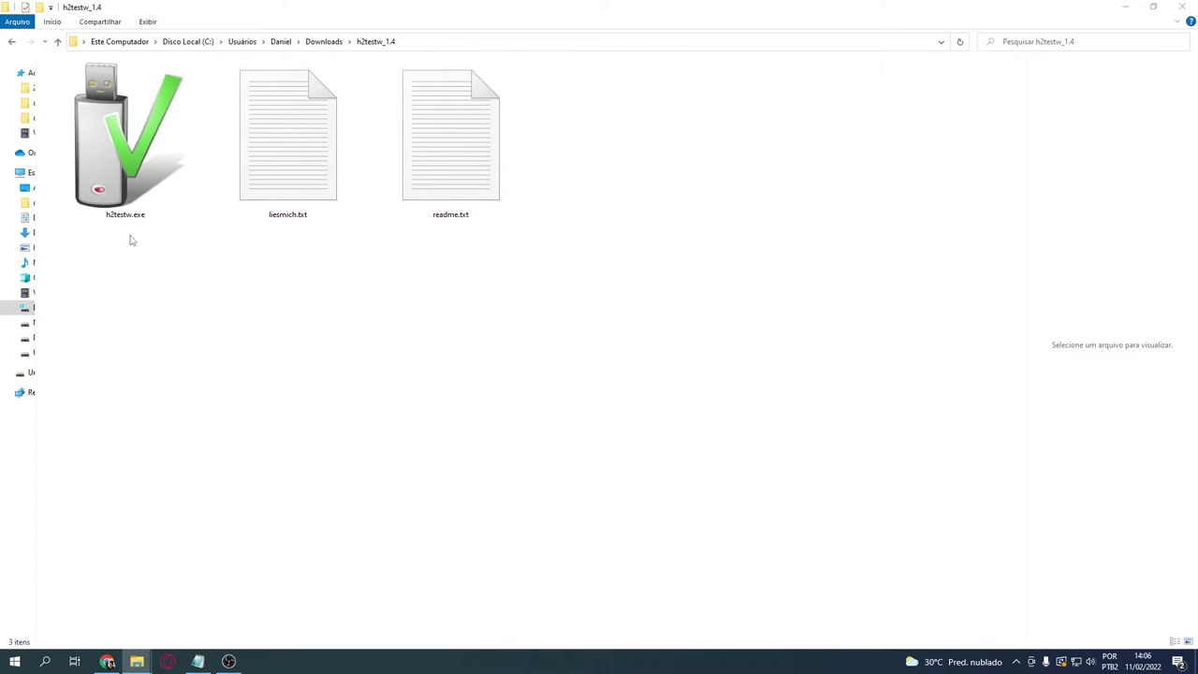
Step: Launch h2testw.exe from the extracted folder and switch its interface language to English
left_click(131, 183)
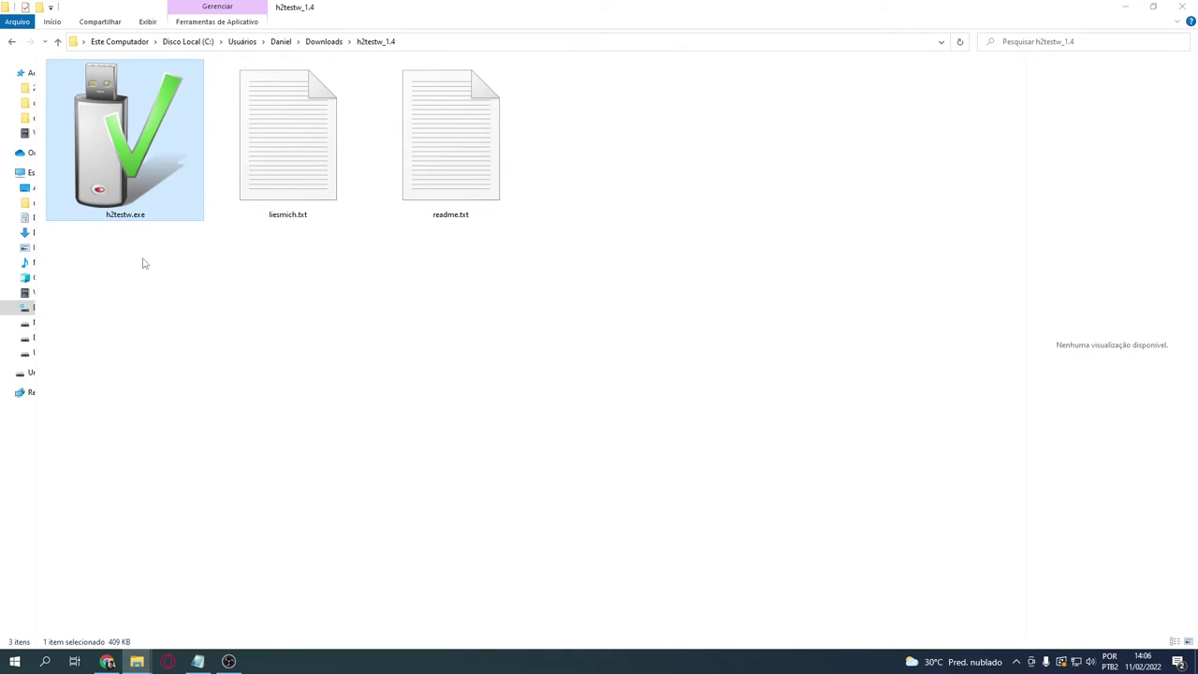
left_click(288, 163)
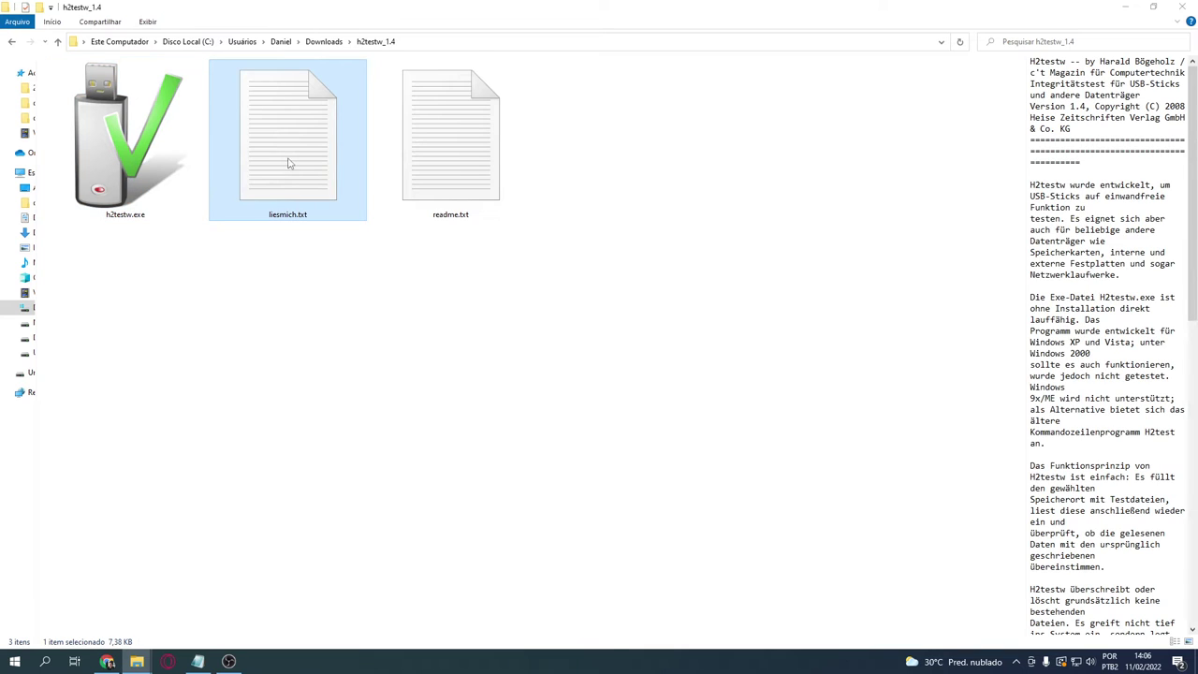
left_click(461, 165)
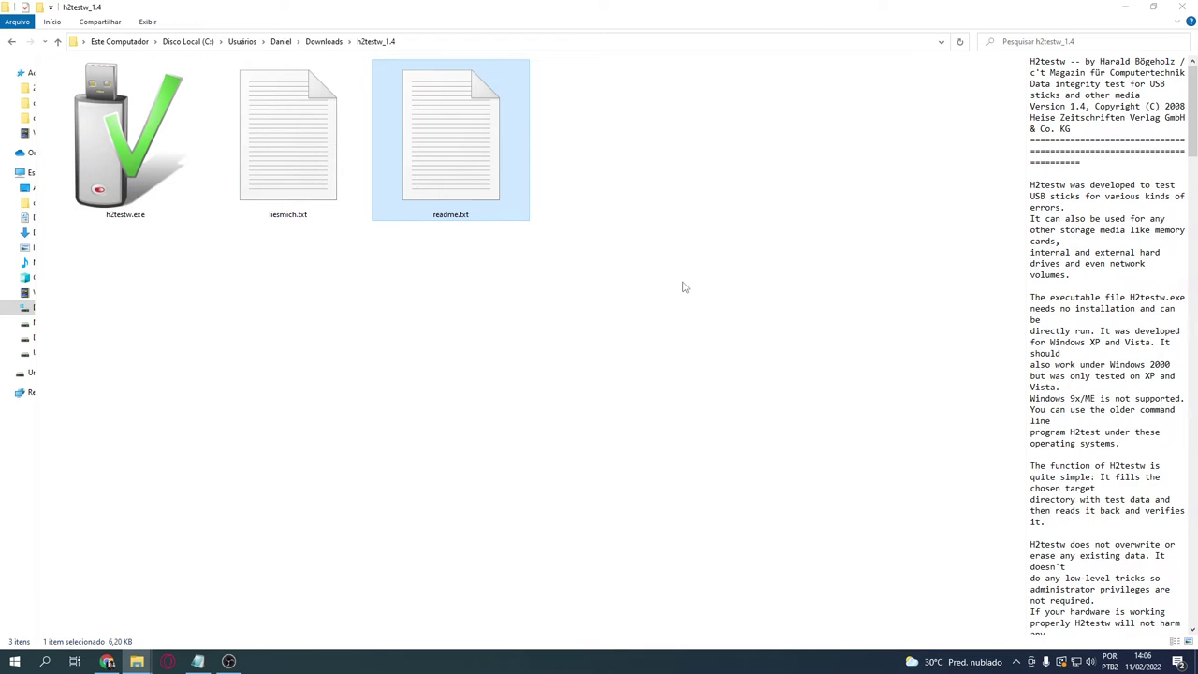
left_click(559, 355)
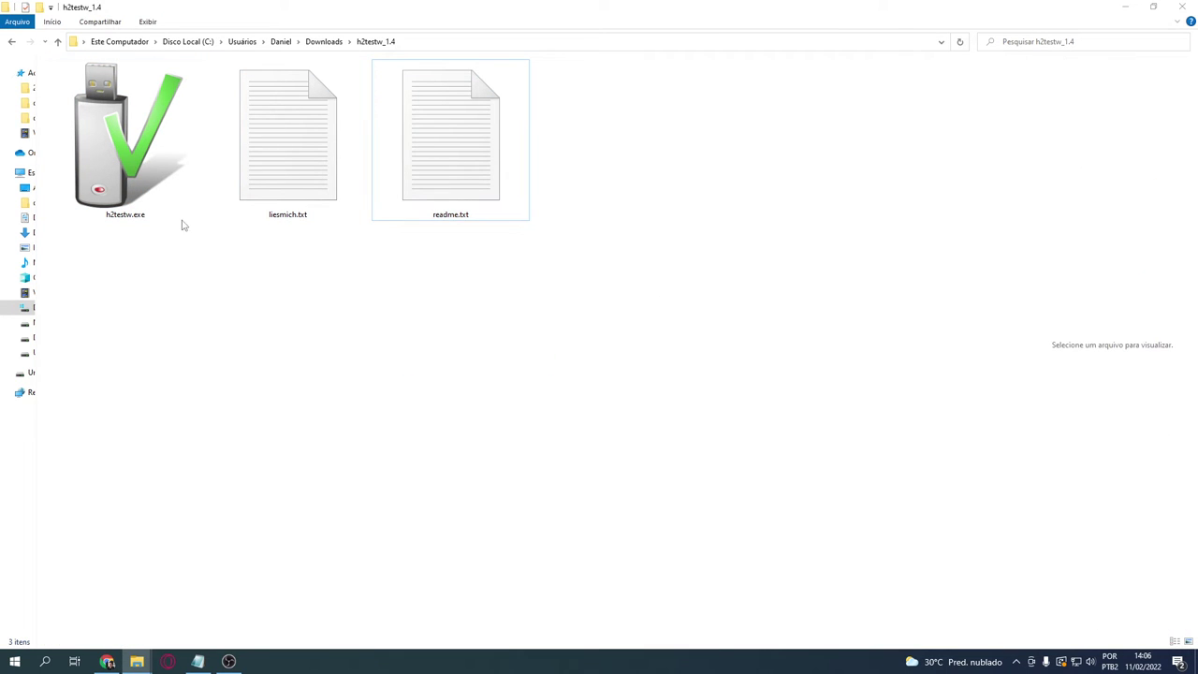
double_click(113, 179)
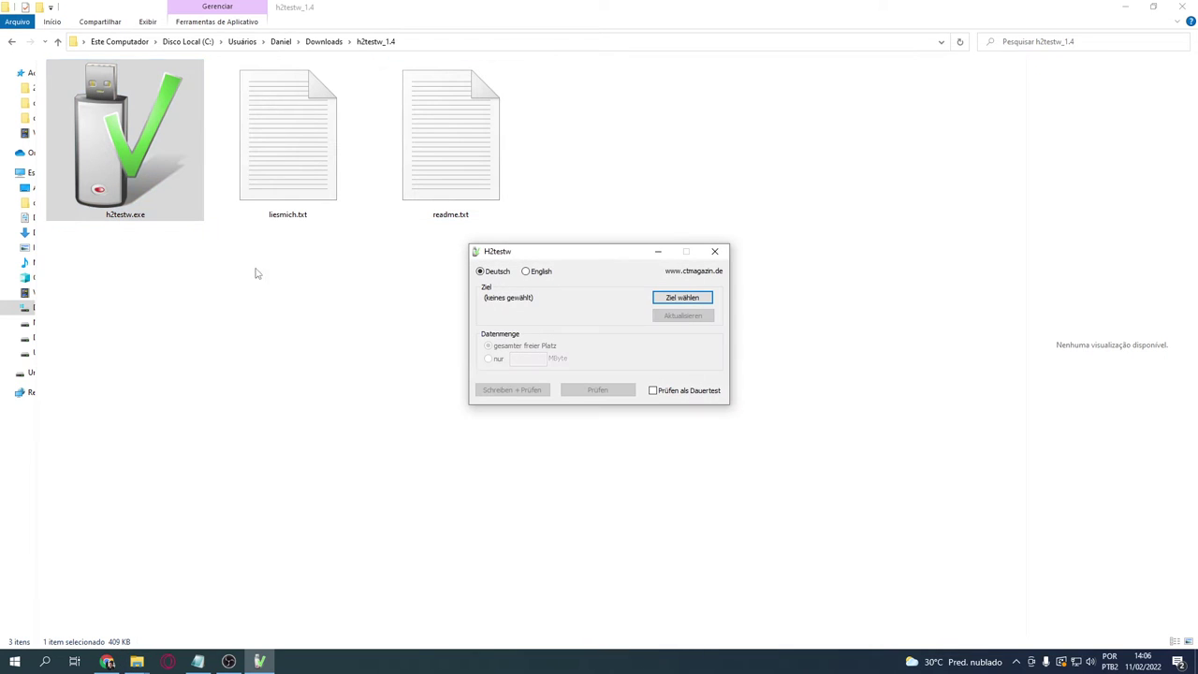
left_click_drag(590, 252, 514, 214)
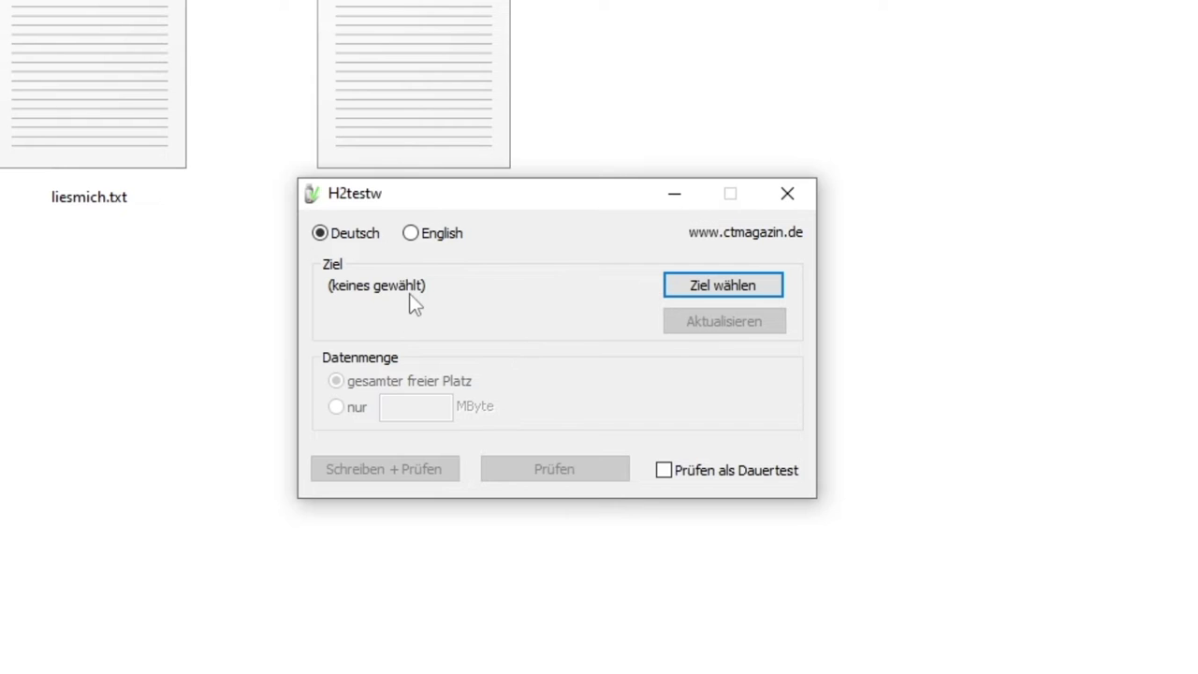
left_click(410, 234)
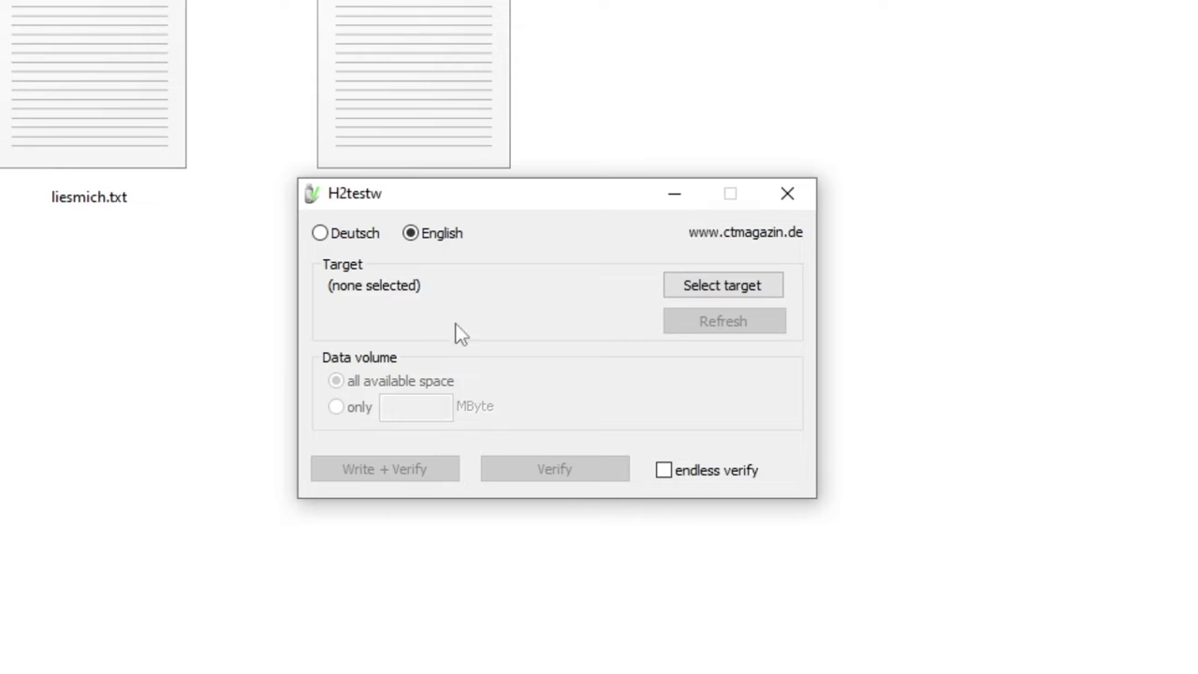
Step: Select the USB drive (F:) as the target and start a Write + Verify test over all available space
left_click(717, 284)
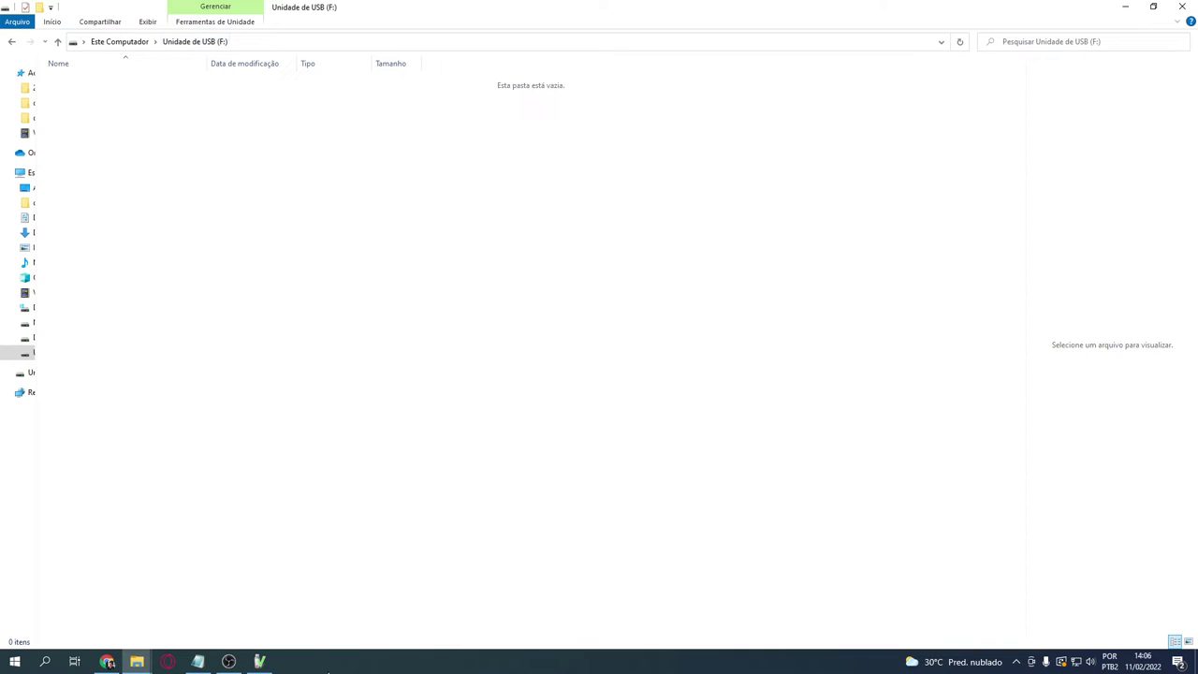
left_click(261, 662)
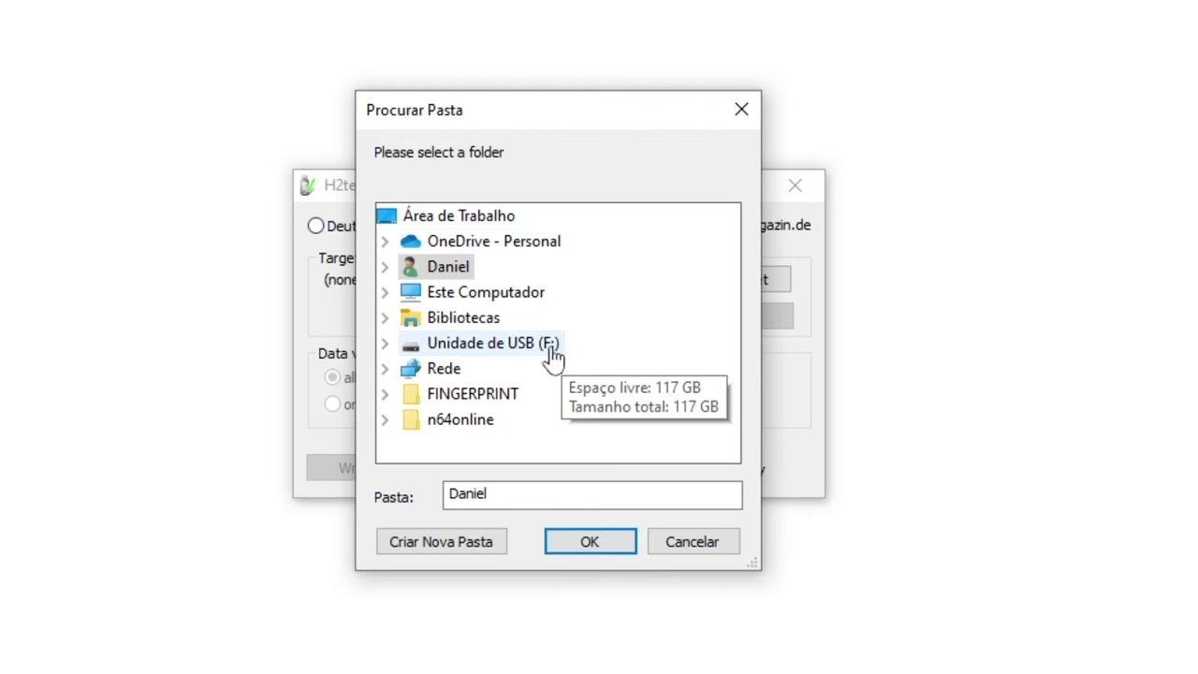
left_click(506, 295)
left_click(596, 535)
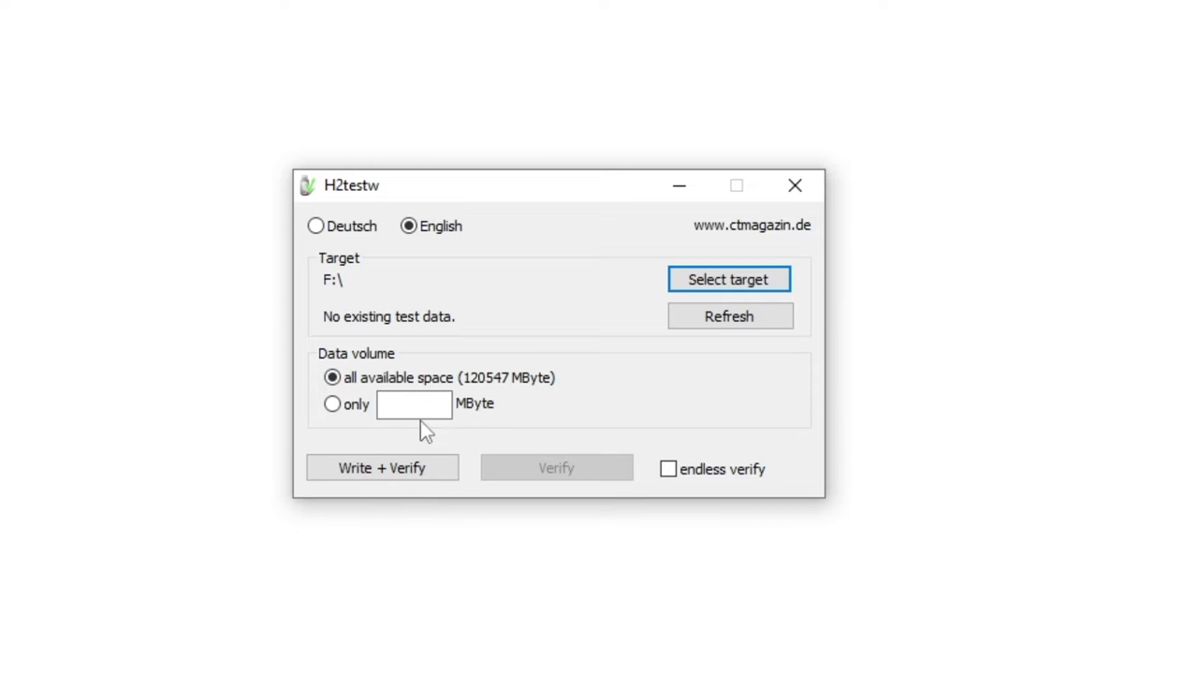
left_click(372, 482)
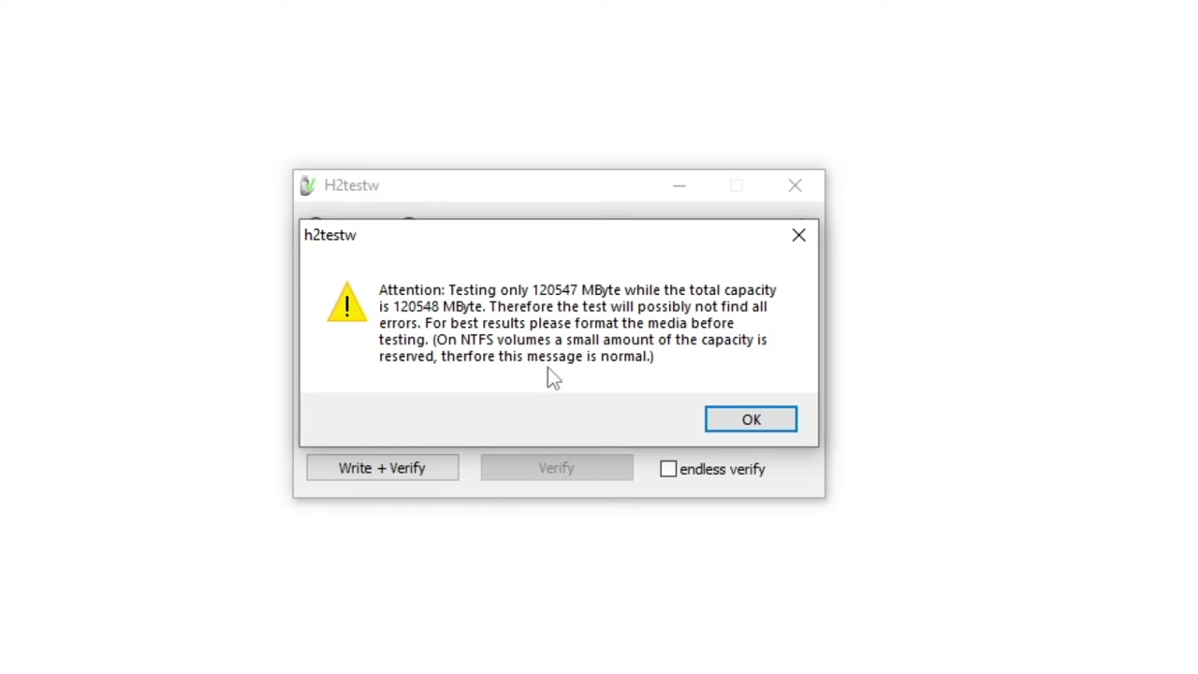
left_click(727, 418)
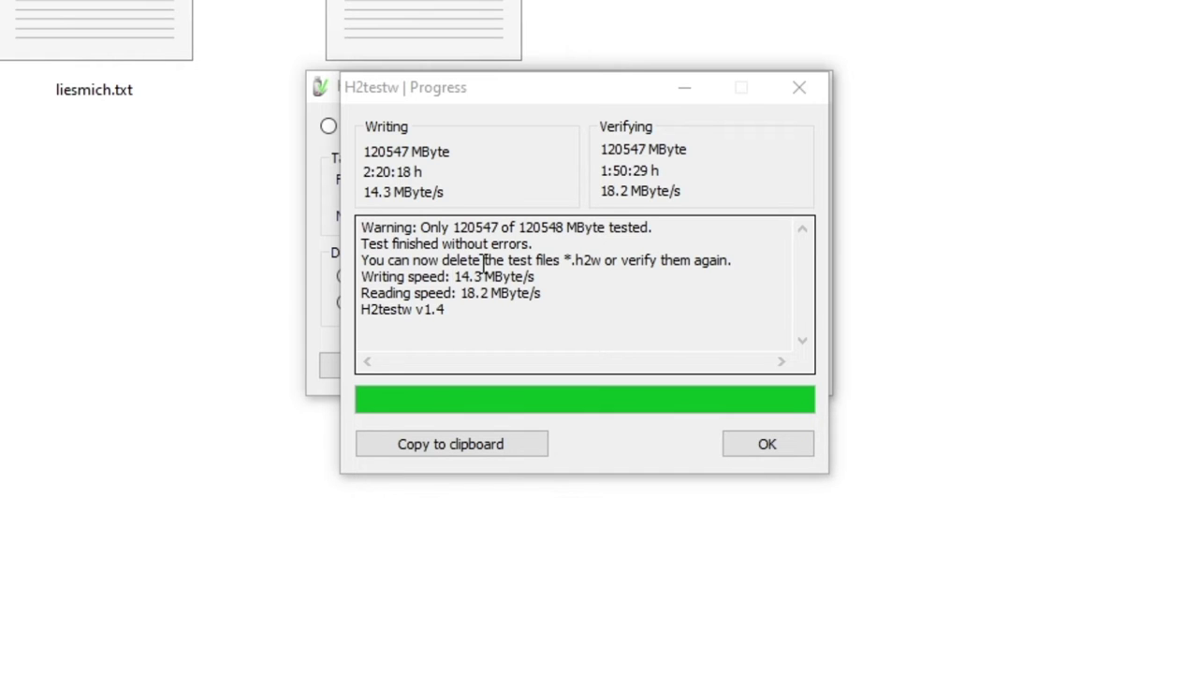
Step: Examine the H2testw report for errors, the tested versus total capacity, the test files and the writing speed
left_click_drag(534, 244, 461, 242)
left_click(367, 255)
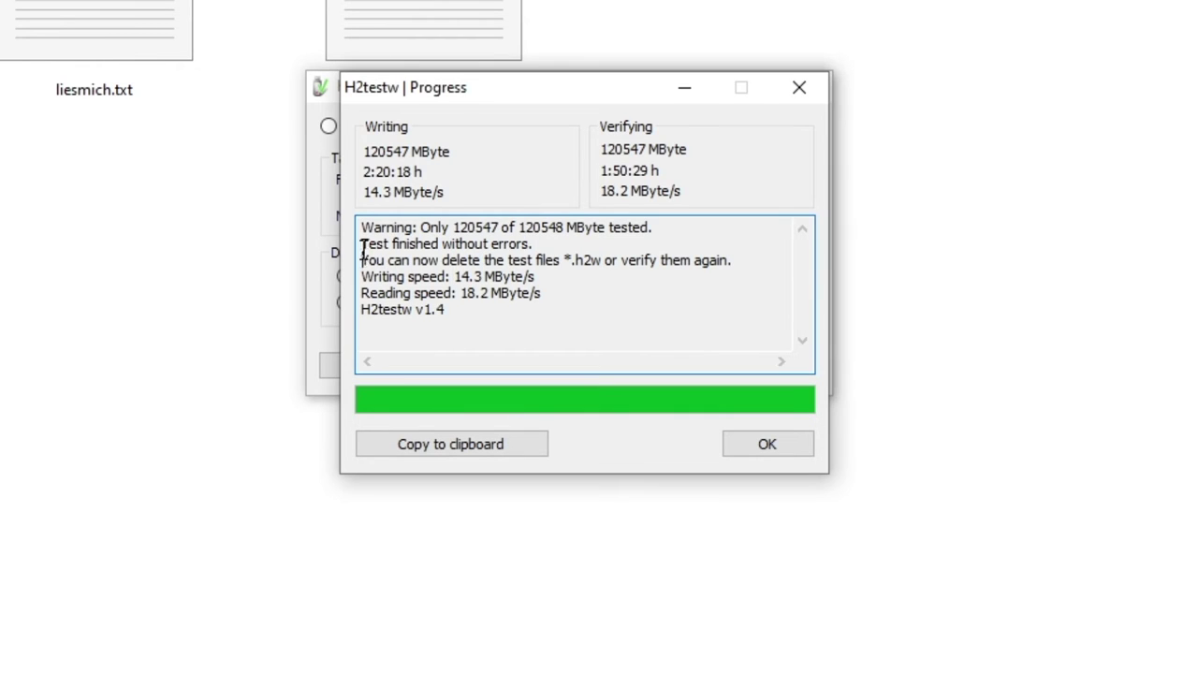
left_click(374, 251)
left_click(565, 296)
left_click_drag(570, 259, 593, 255)
left_click(593, 254)
left_click(446, 321)
left_click_drag(455, 277, 532, 277)
left_click(590, 276)
left_click_drag(538, 96, 584, 130)
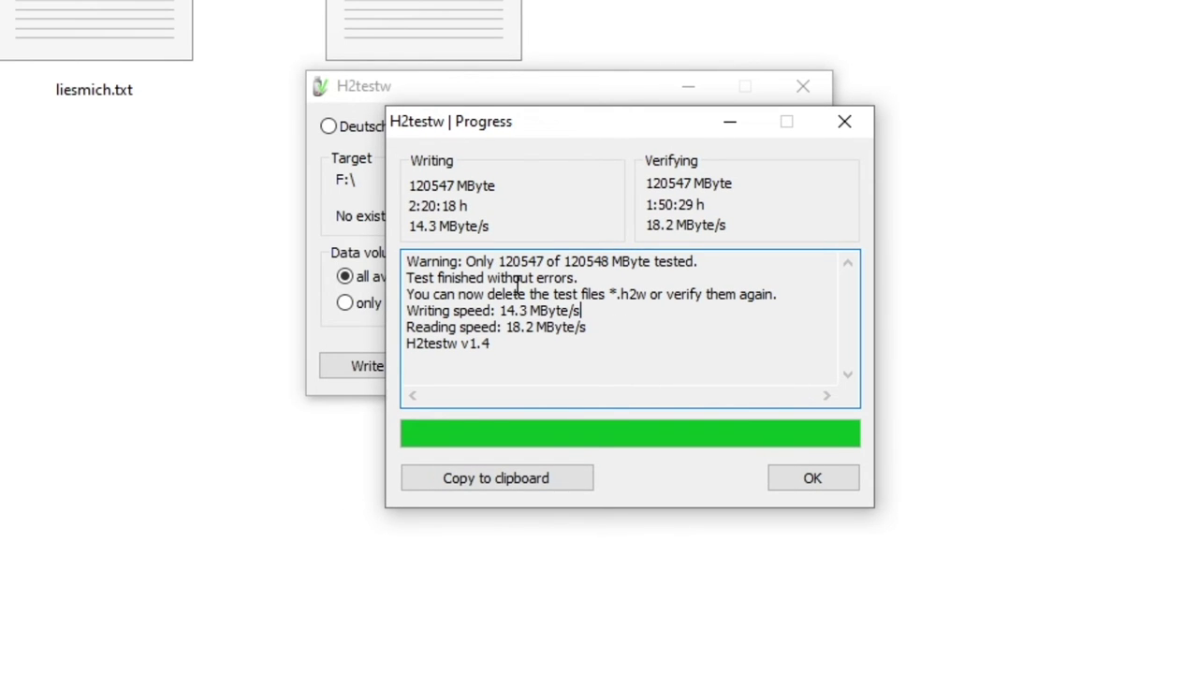
left_click_drag(505, 261, 647, 262)
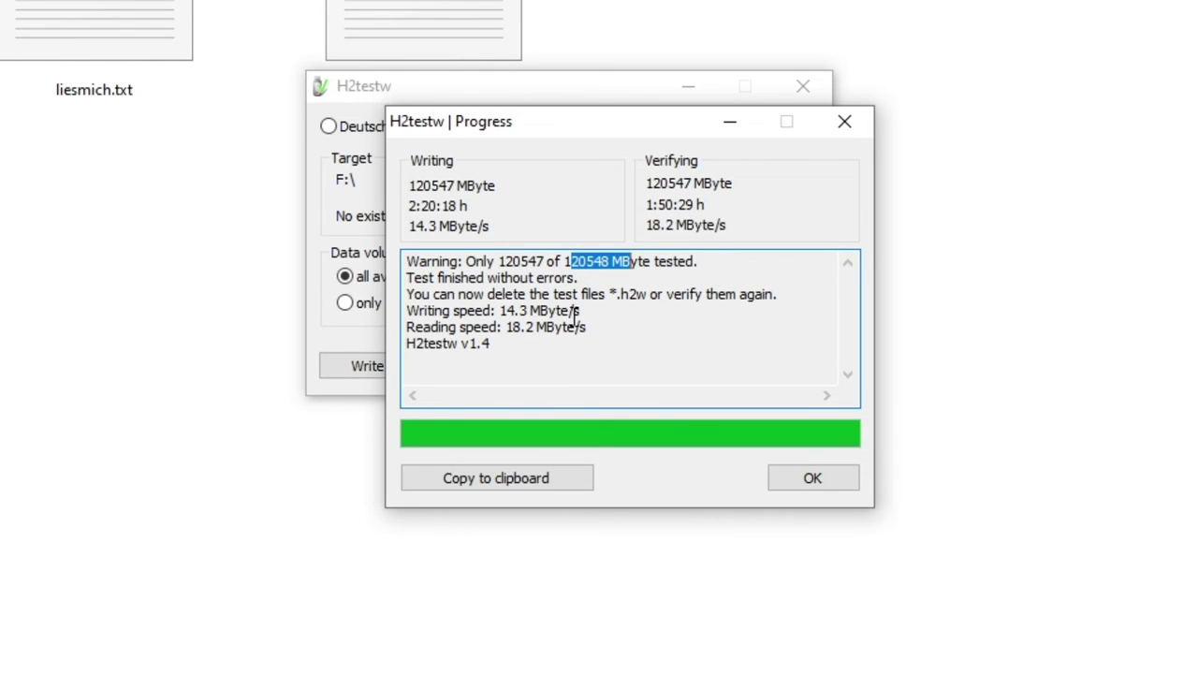
left_click_drag(499, 261, 539, 259)
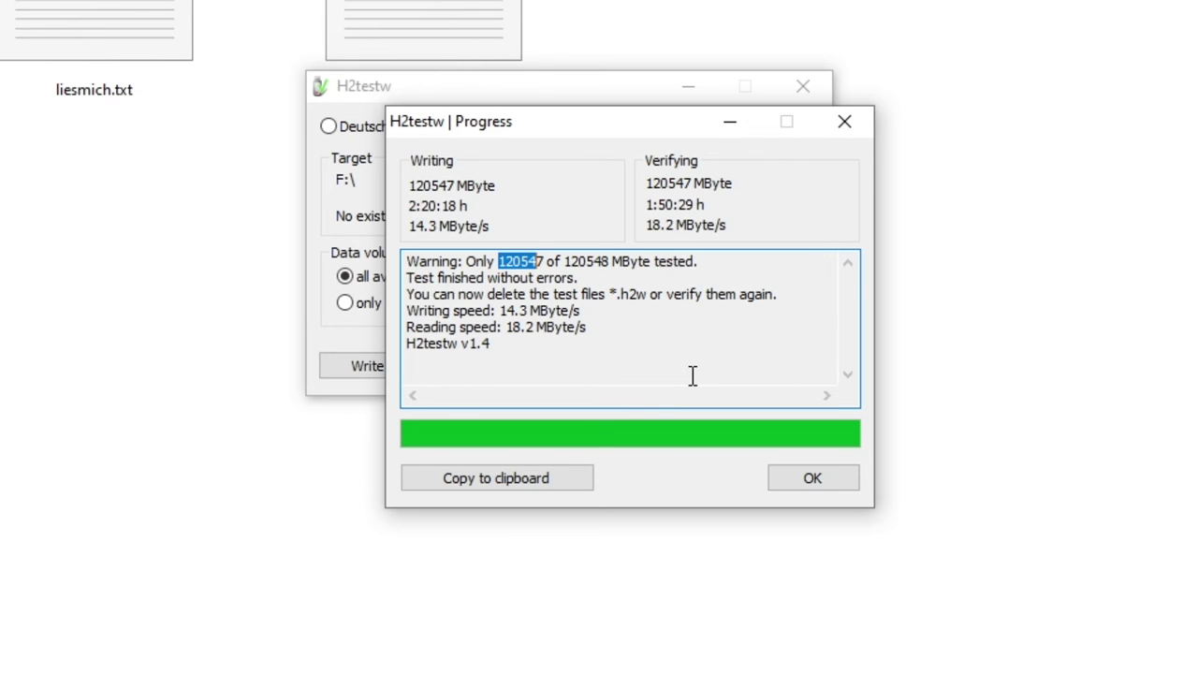
Step: Copy the H2testw report to the clipboard and paste it into a new document in Notepad (Bloco de Notas)
left_click(497, 486)
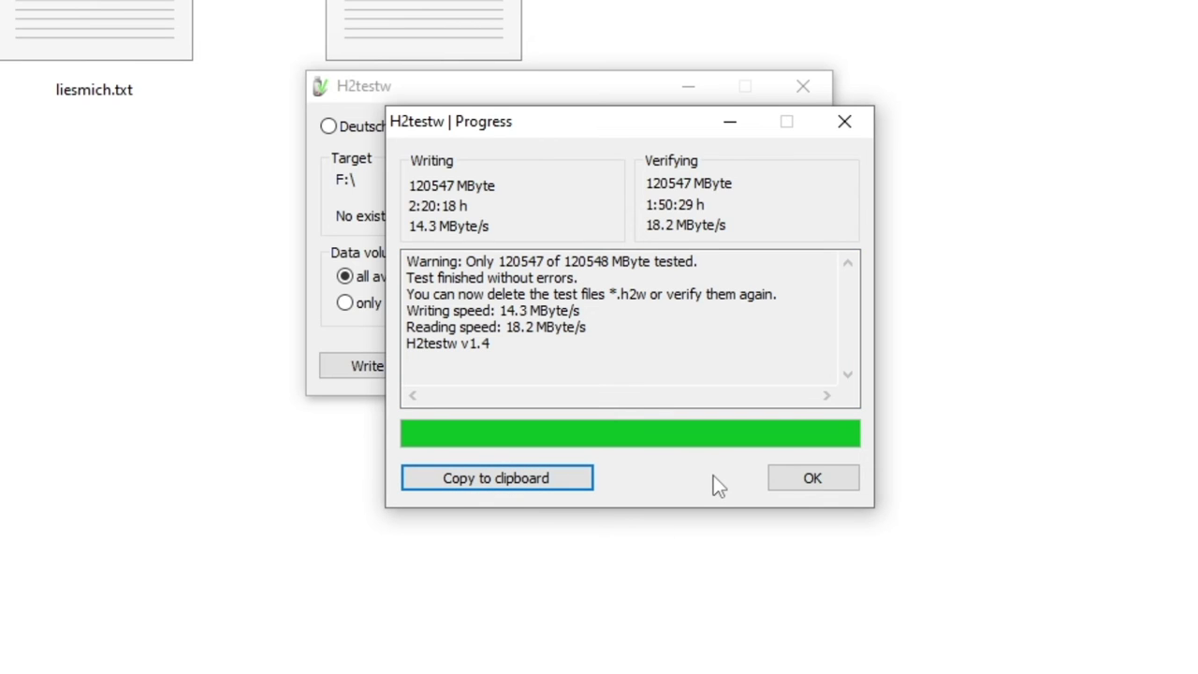
key("super")
type("bloco")
key("Return")
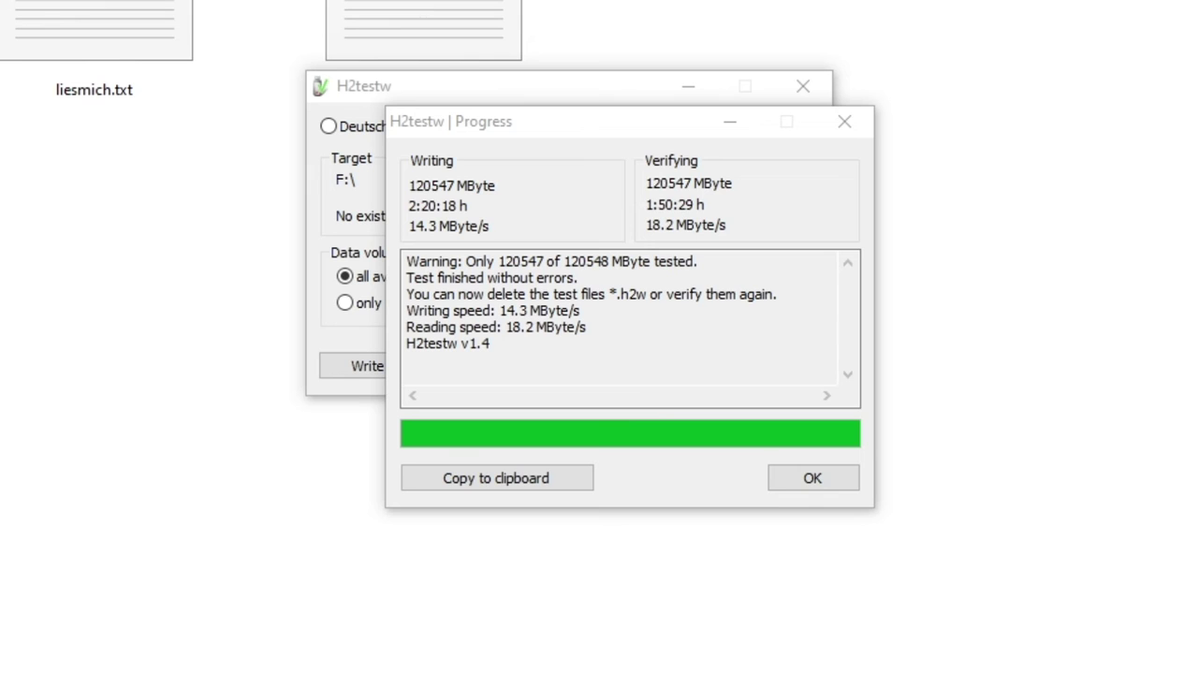
type("Warning: Only 120547 of 120548 MByte tested. Test finished without errors. You can now delete the test files *.h2w or verify them again. Writing speed: 14.3 MByte/s Reading speed: 18.2 MByte/s H2testw v1.4")
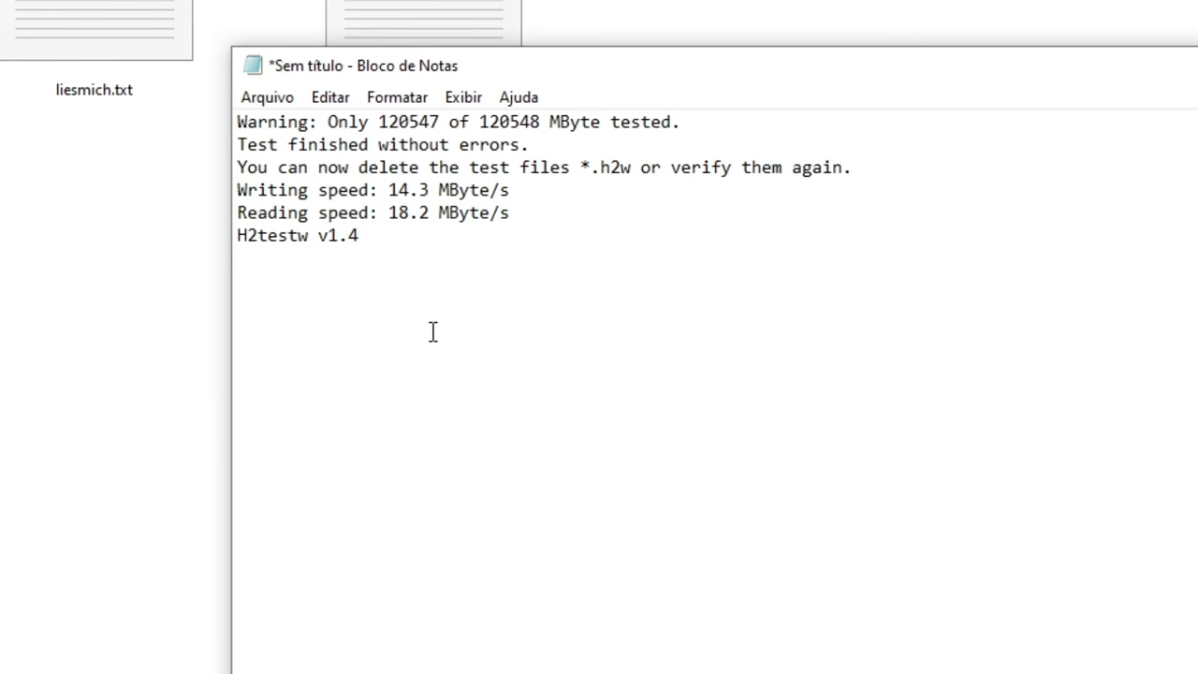
key("ctrl+a")
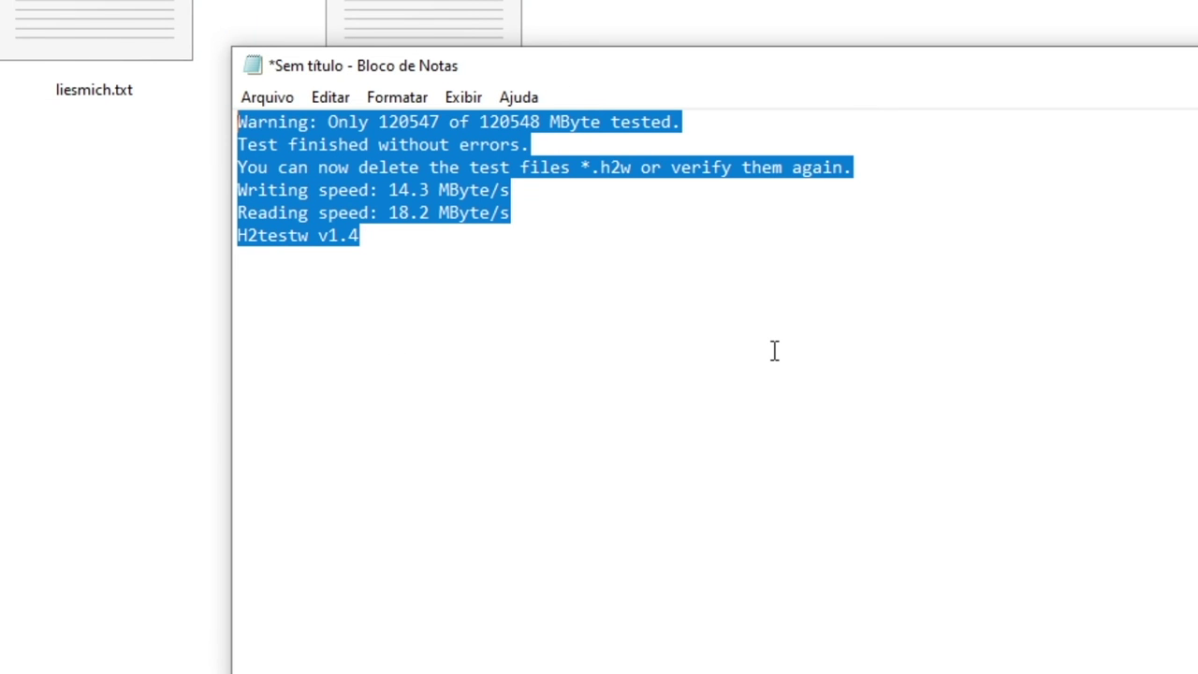
left_click(530, 377)
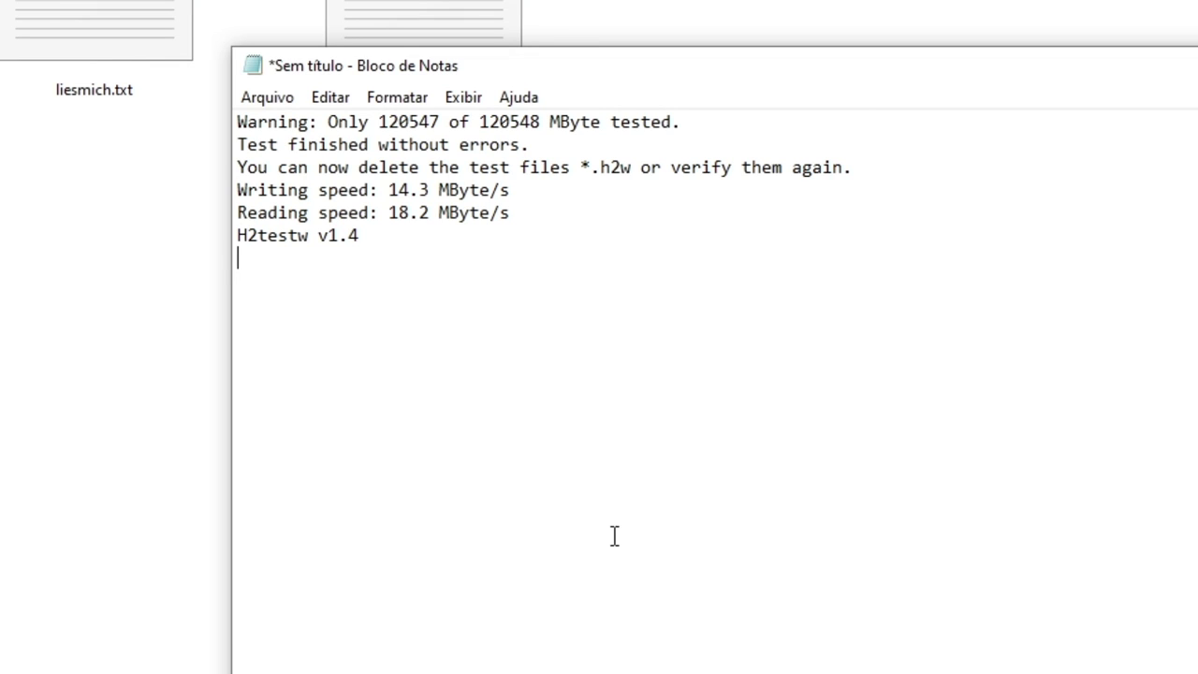
left_click_drag(393, 334, 219, 75)
left_click(454, 327)
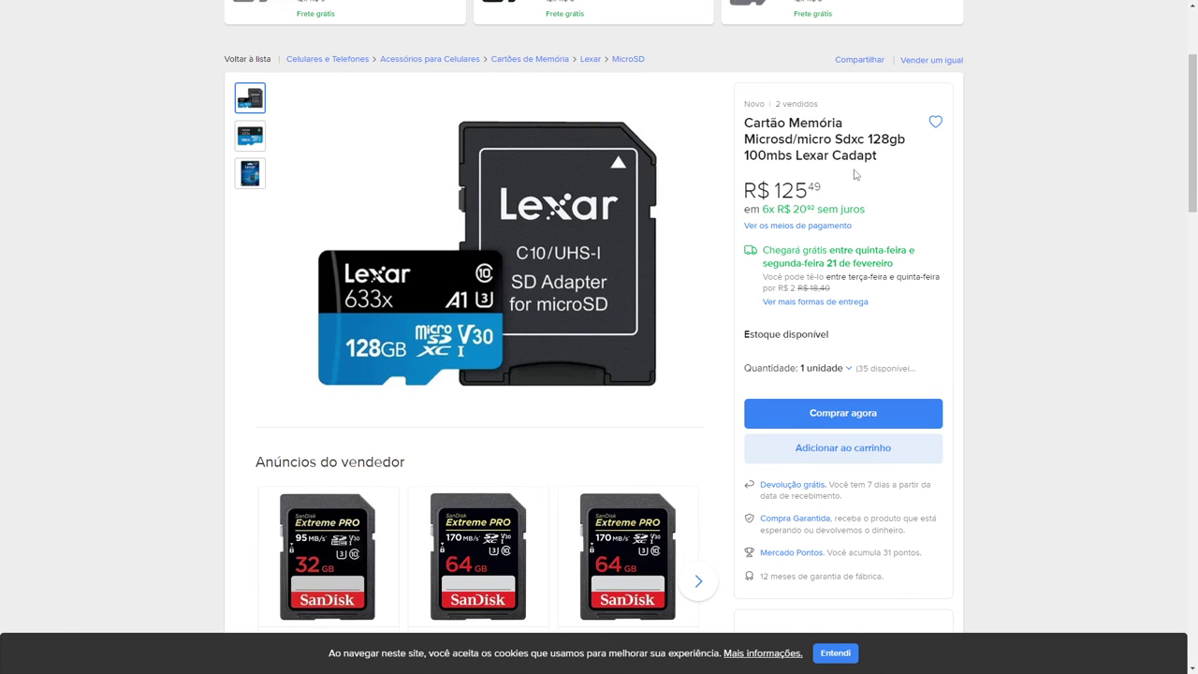
Step: Enlarge the main product photo of the Lexar 128 GB microSD card listing
left_click(386, 328)
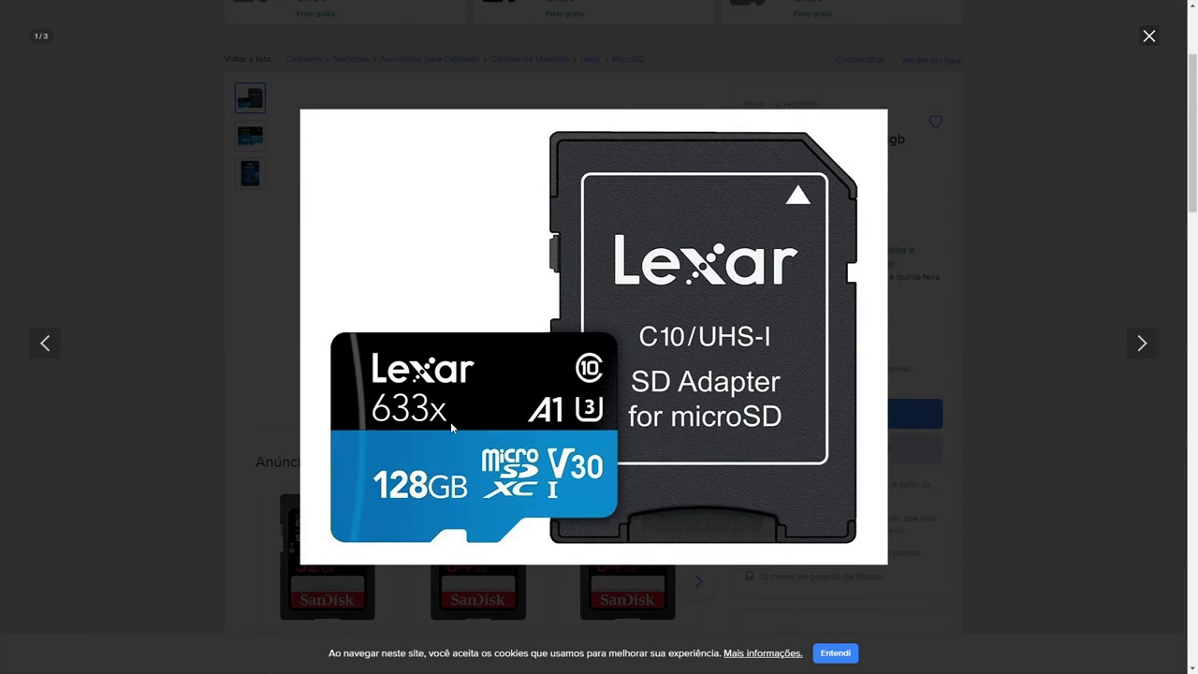